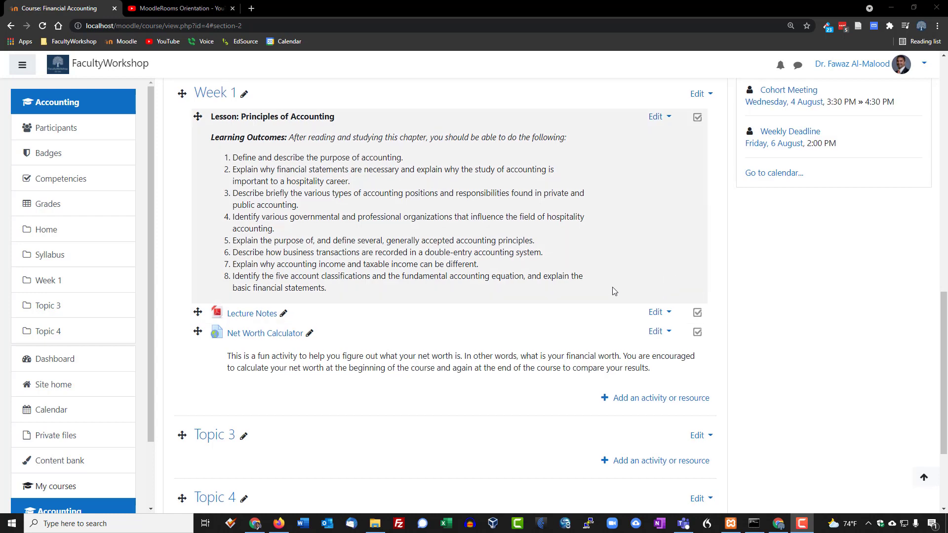
Step: Scroll down the Financial Accounting course to the Week 1 section
scroll(467, 330, down, 1)
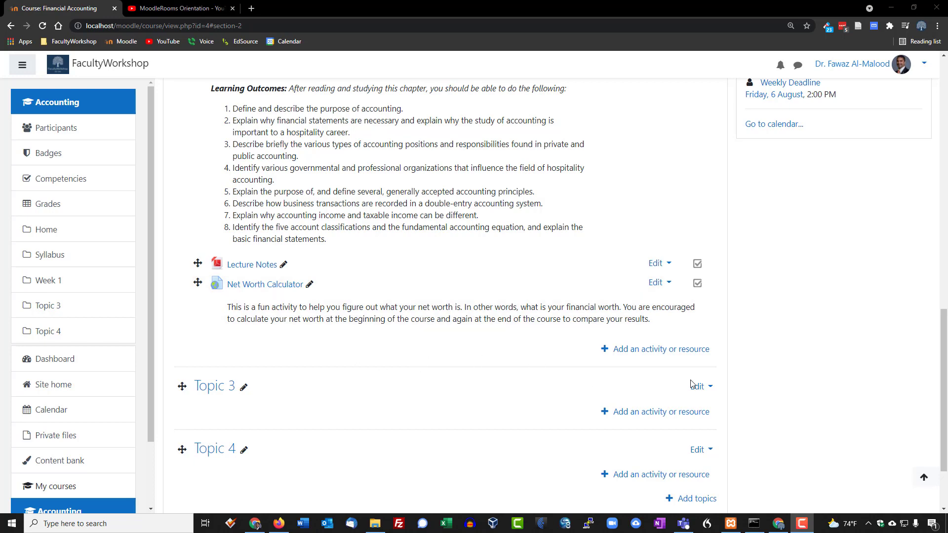
Step: Start a new label in Week 1 and expand the editor's full toolbar
click(671, 351)
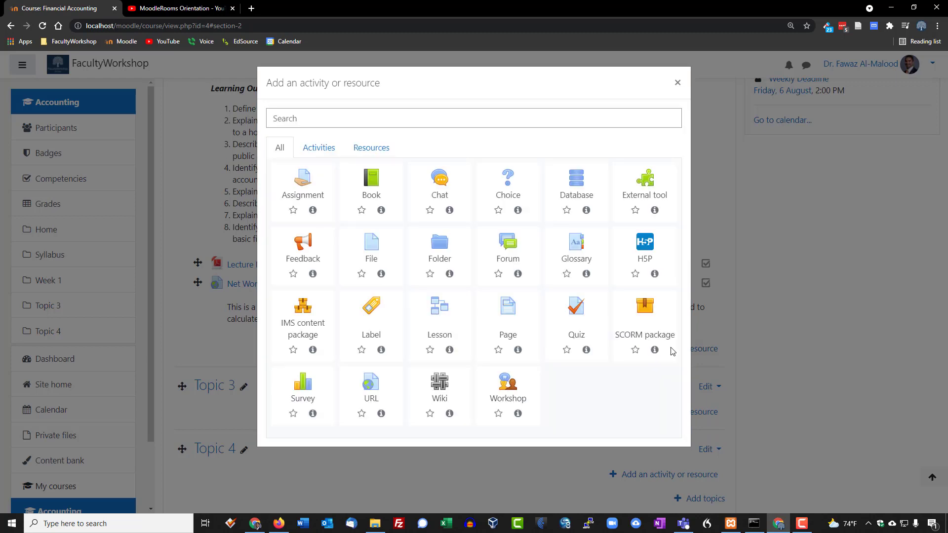
click(380, 314)
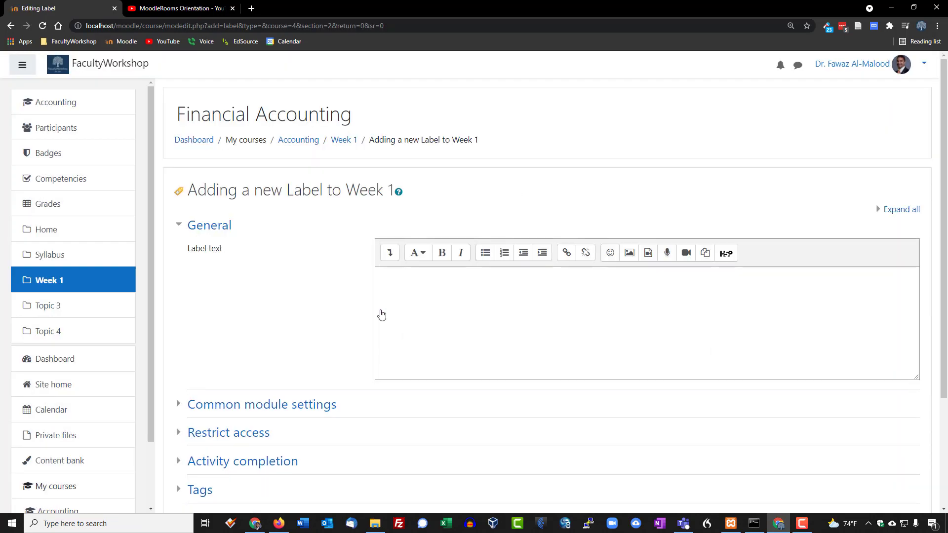
click(389, 254)
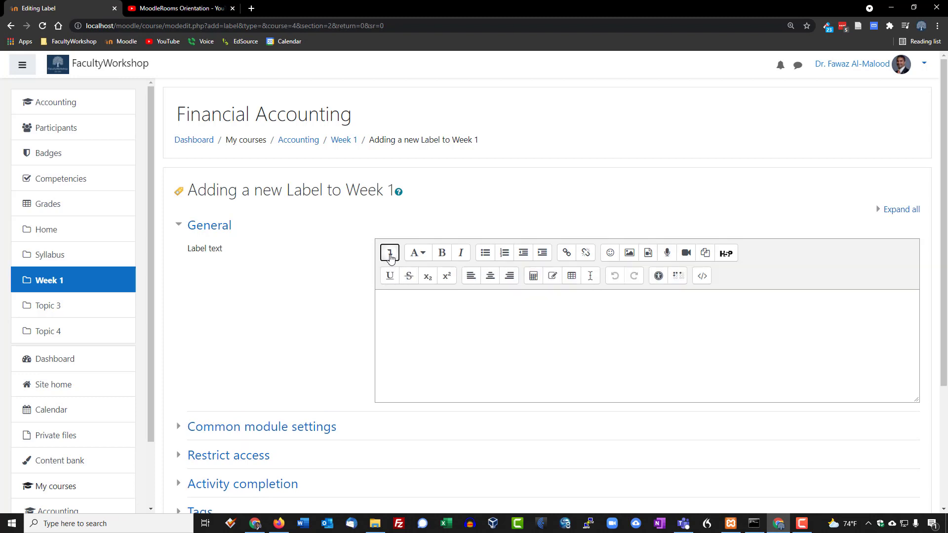
Step: Write 'Course Orientation' in the label, make it bold and centred, then switch to the YouTube tab
click(449, 303)
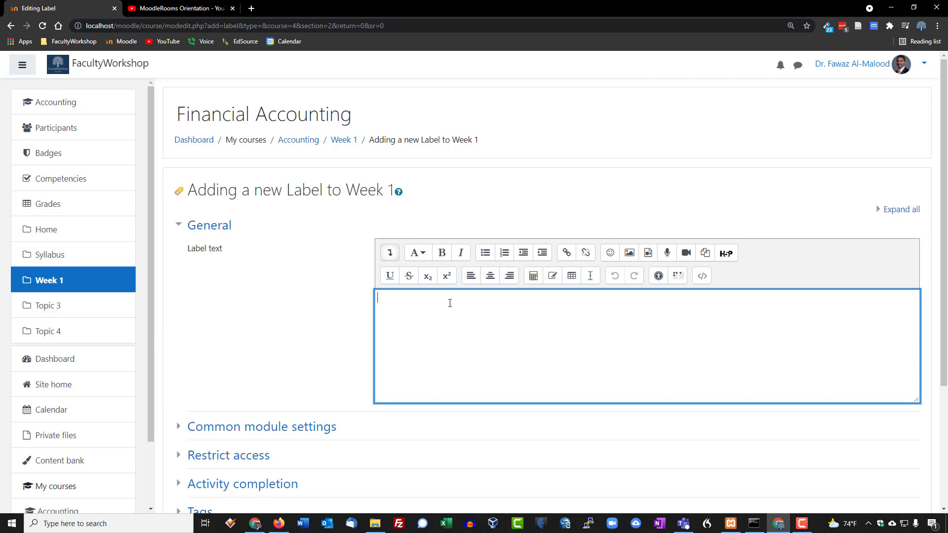
text(Cu)
text(ourse Orient)
text(ation)
drag(459, 304, 362, 302)
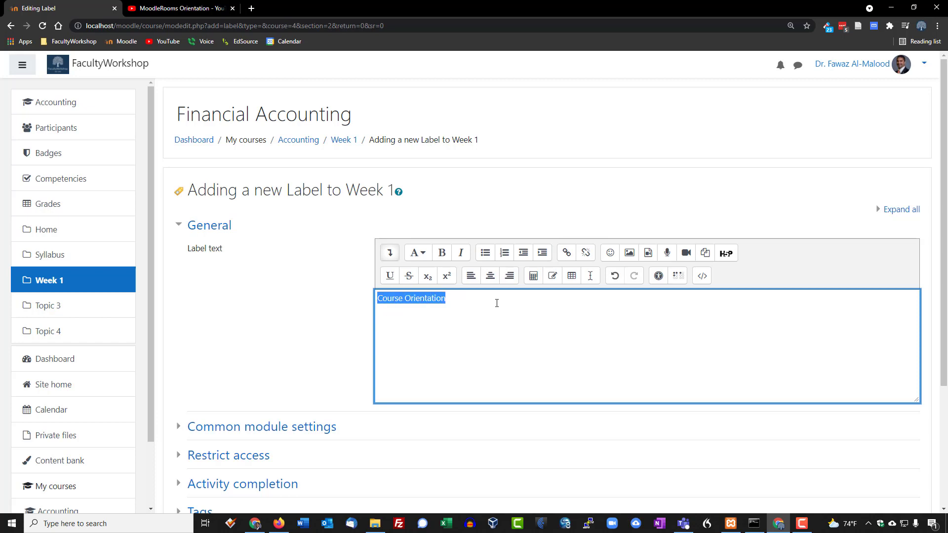
click(442, 252)
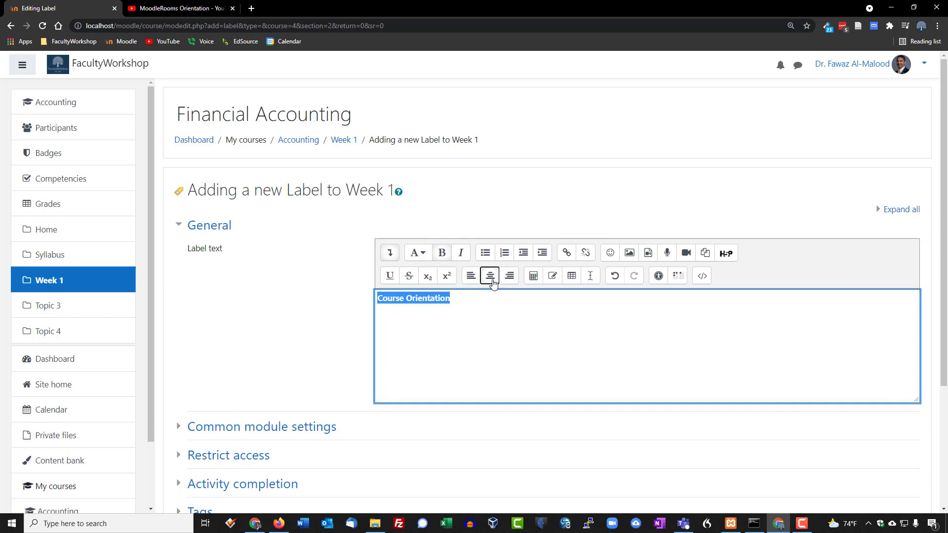
click(491, 277)
click(699, 304)
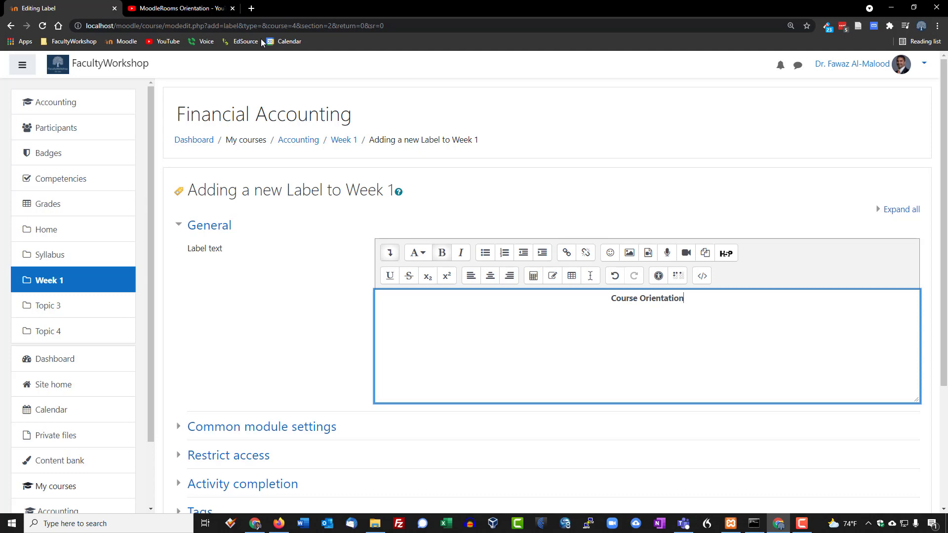
click(185, 10)
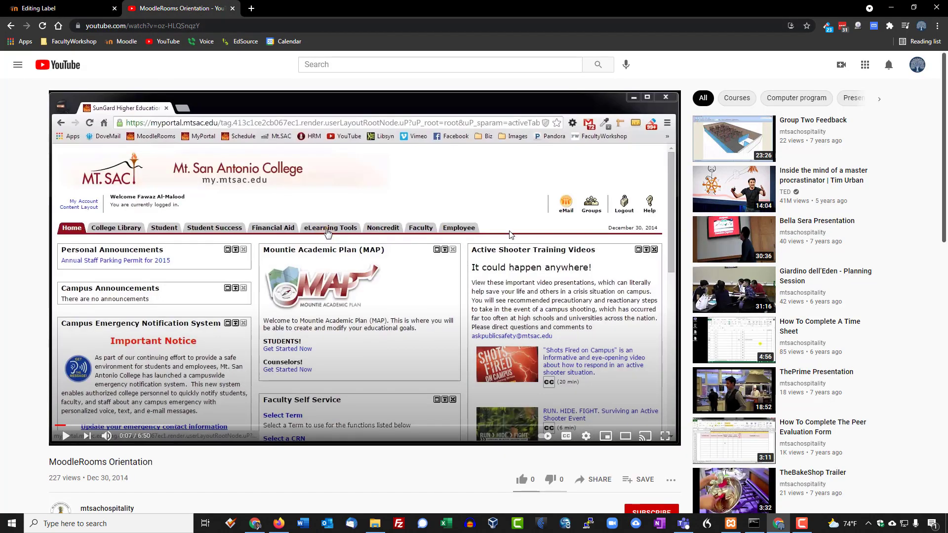
Step: Copy the MoodleRooms Orientation video's YouTube share link
scroll(511, 234, down, 2)
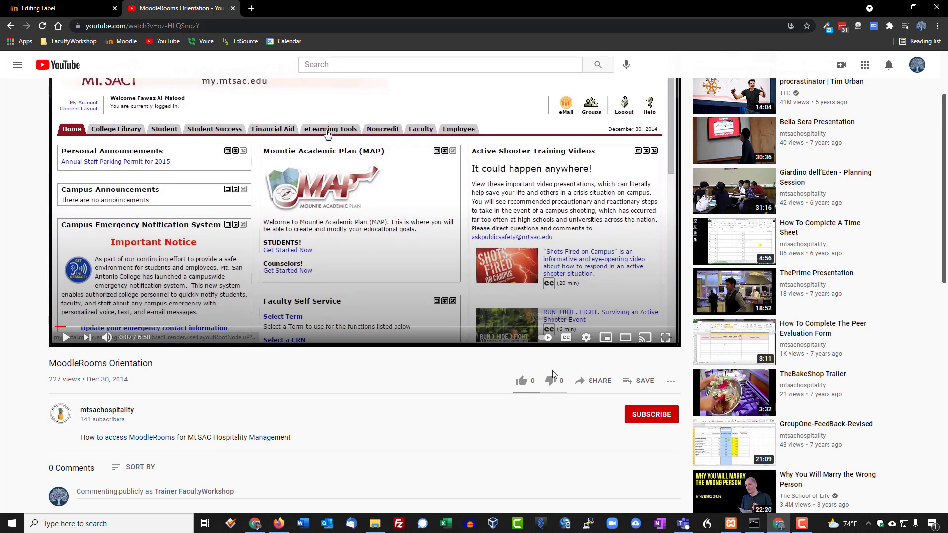
click(598, 381)
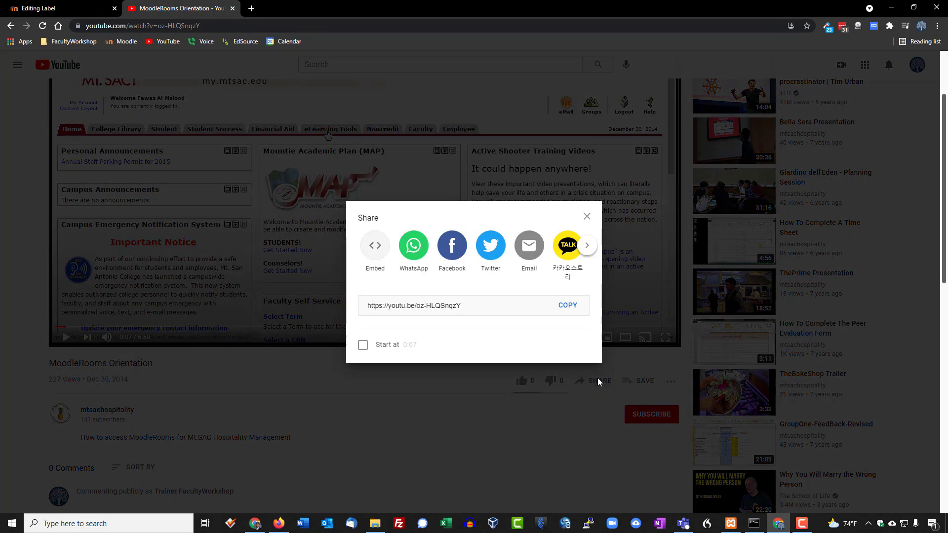
click(568, 306)
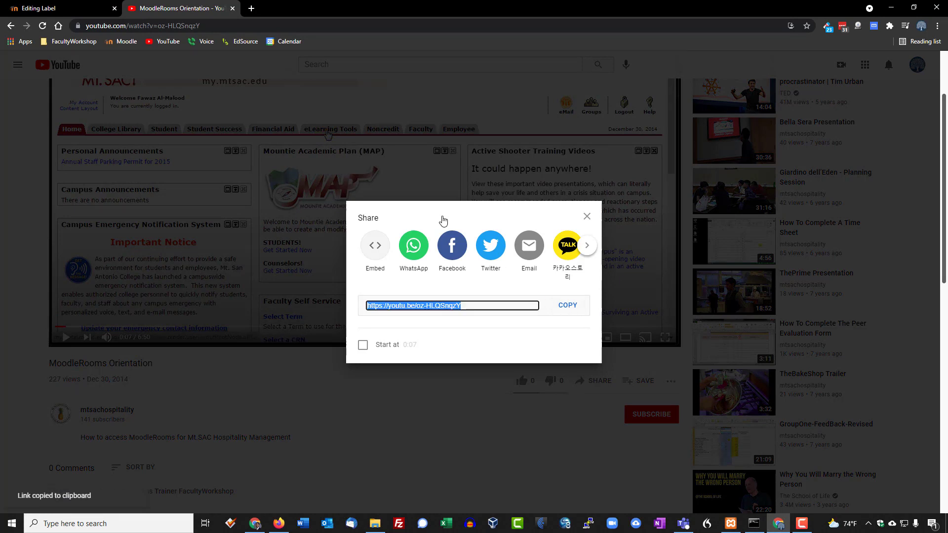
Step: In the label editor, open Insert media's Video tab and accept a suggested source URL
click(54, 8)
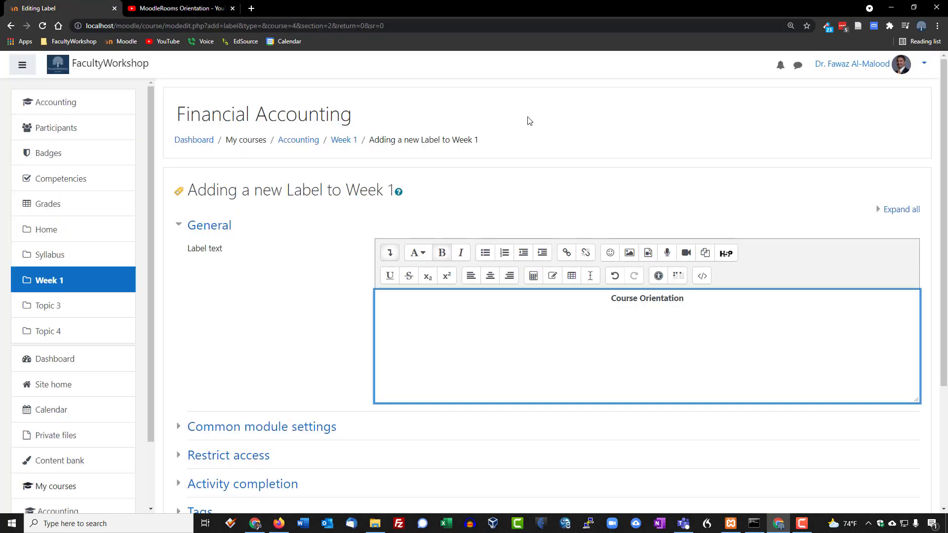
click(649, 257)
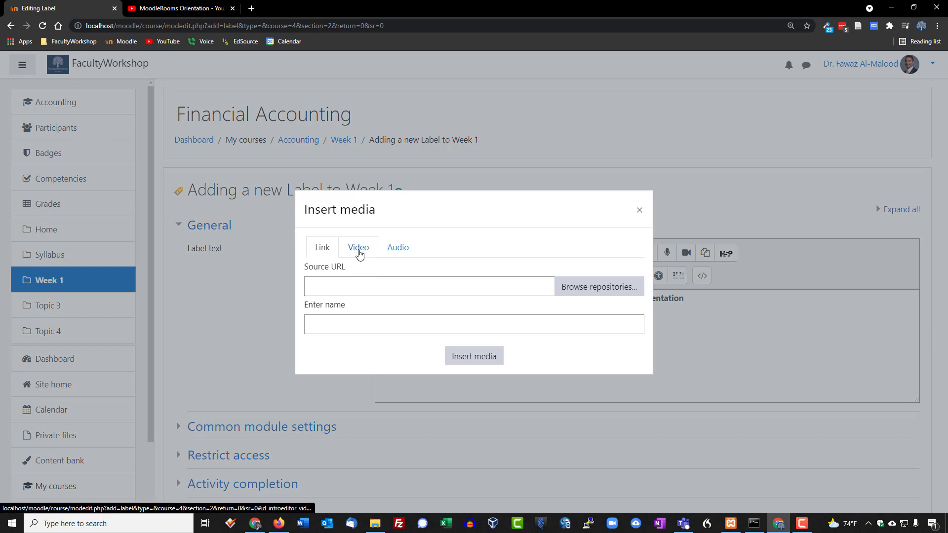
click(363, 250)
click(353, 286)
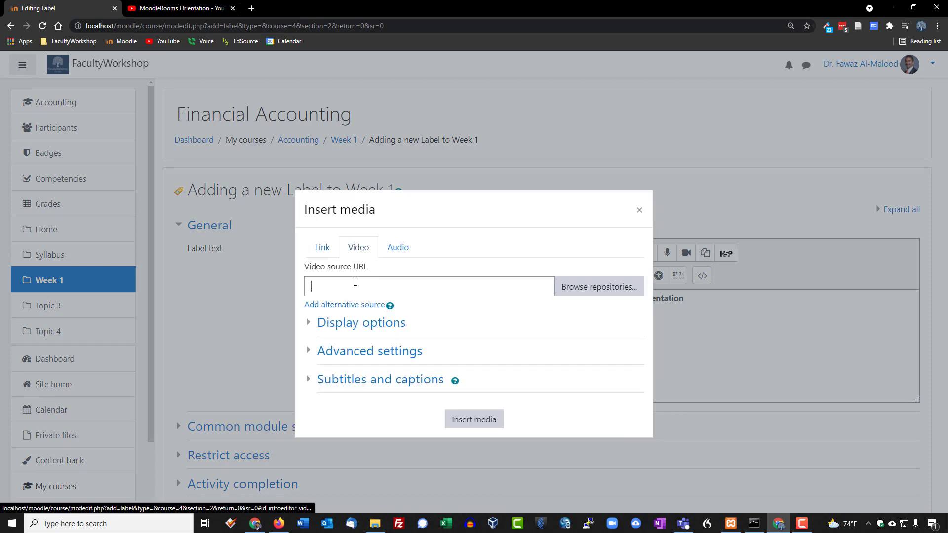
click(355, 309)
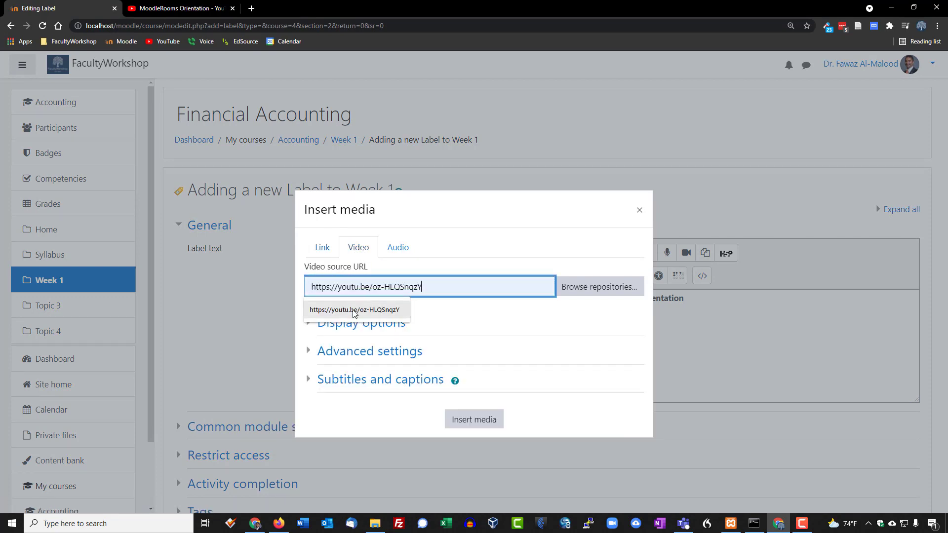
click(531, 243)
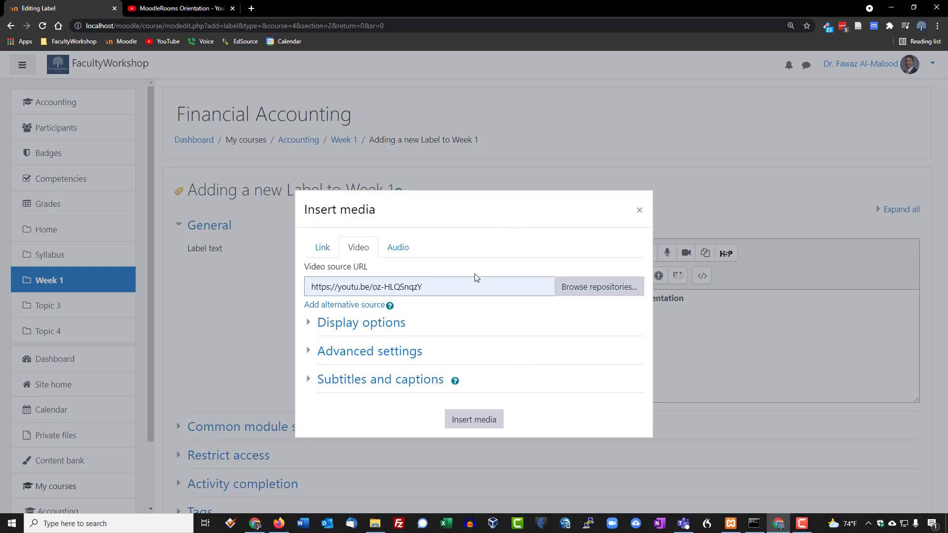
click(458, 283)
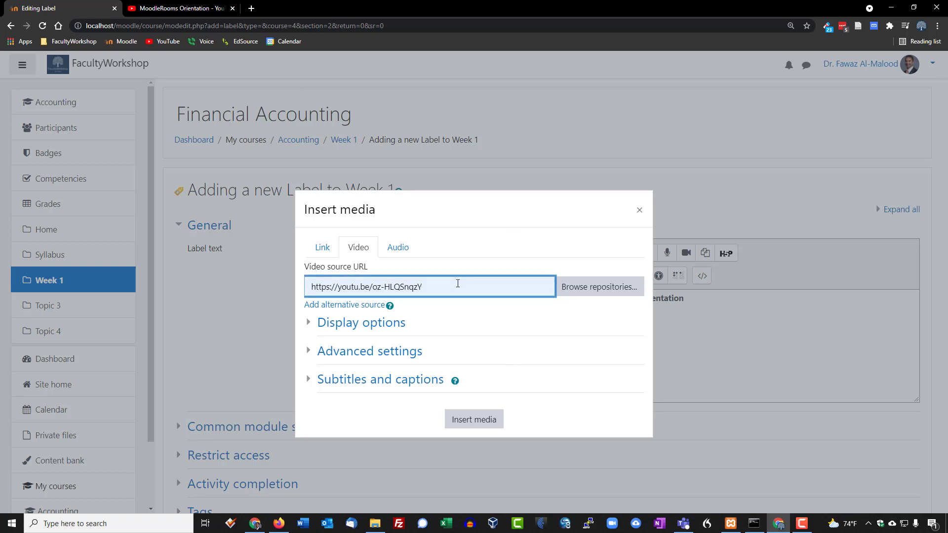
drag(458, 284, 297, 281)
key(BackSpace)
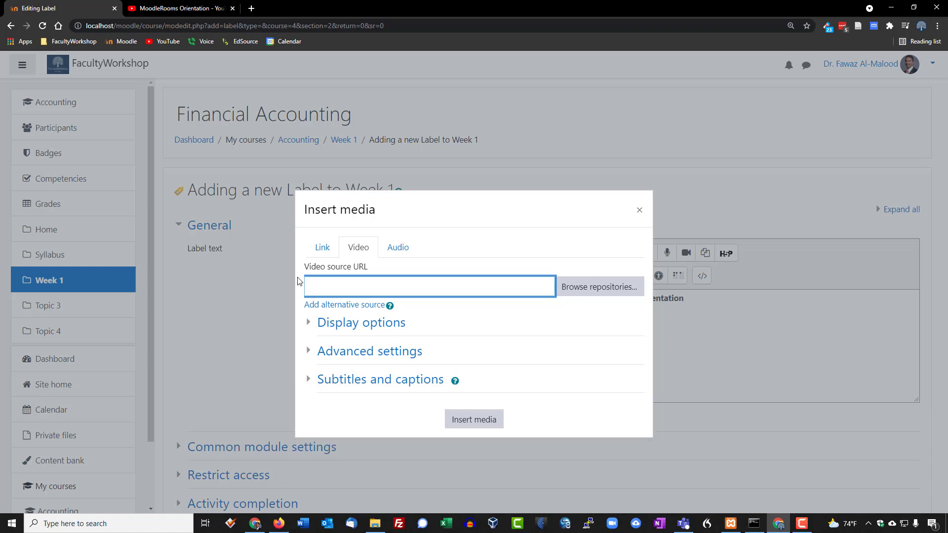
right_click(338, 286)
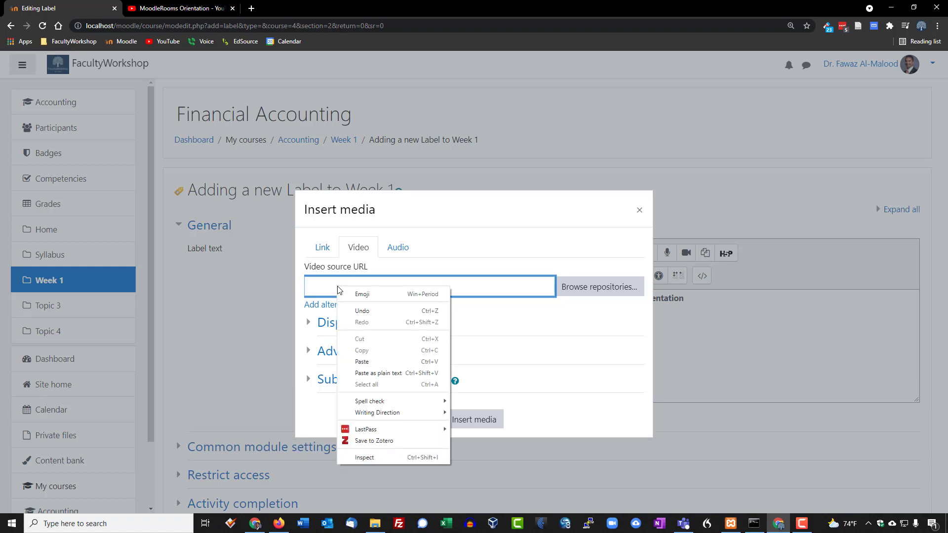
click(400, 375)
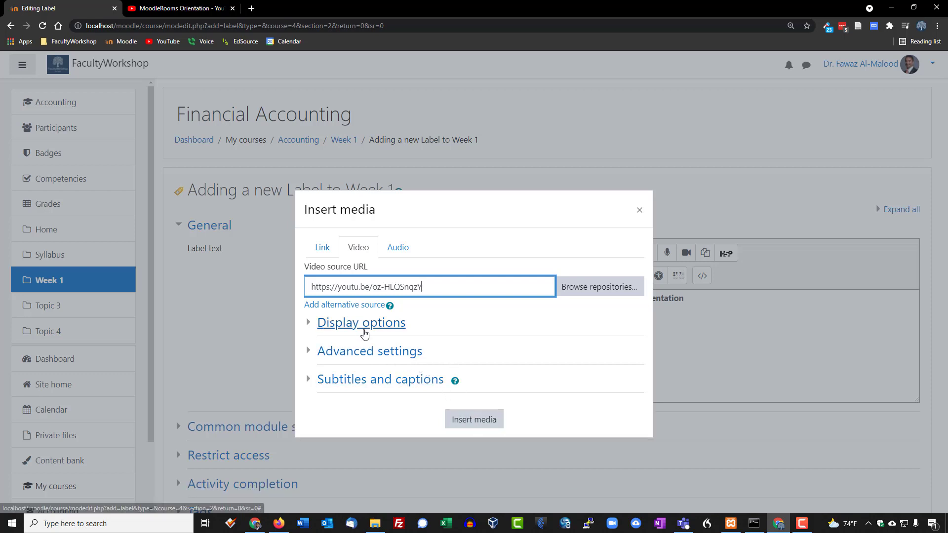
Step: Insert the YouTube video into the label at 800 × 600 and enlarge the editor
click(369, 329)
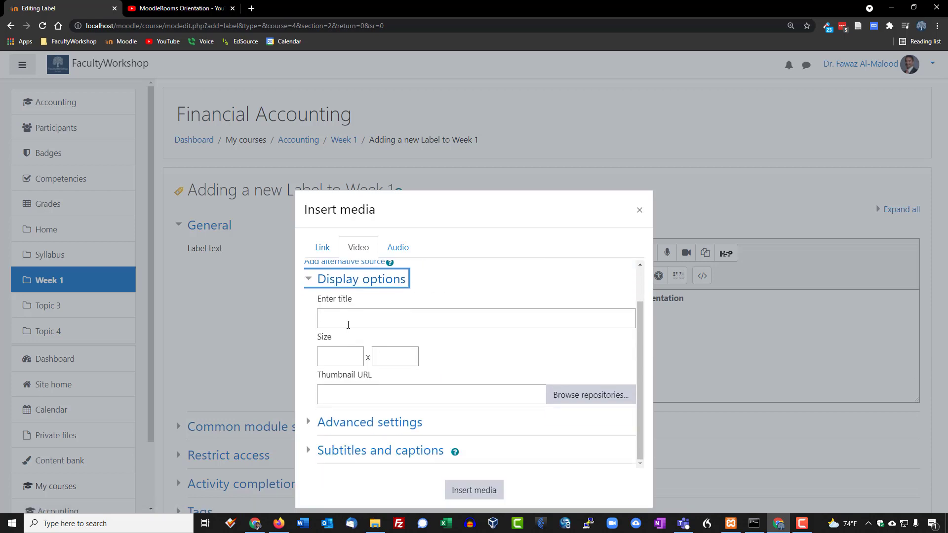
click(343, 356)
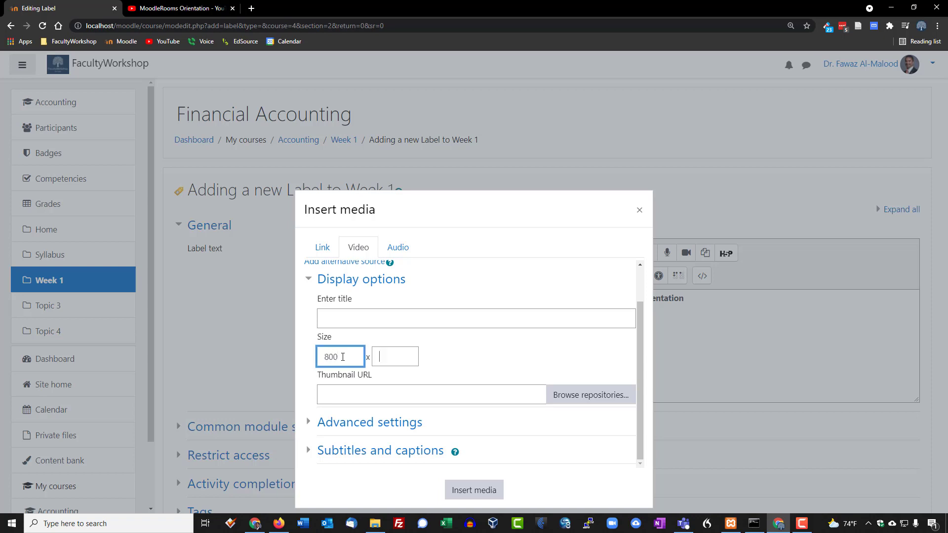
key(Tab)
text(600)
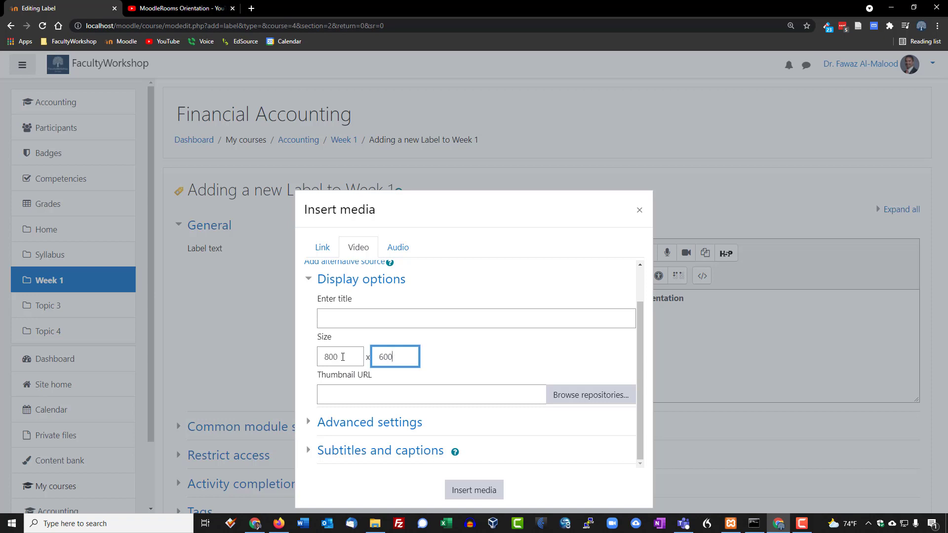
click(481, 493)
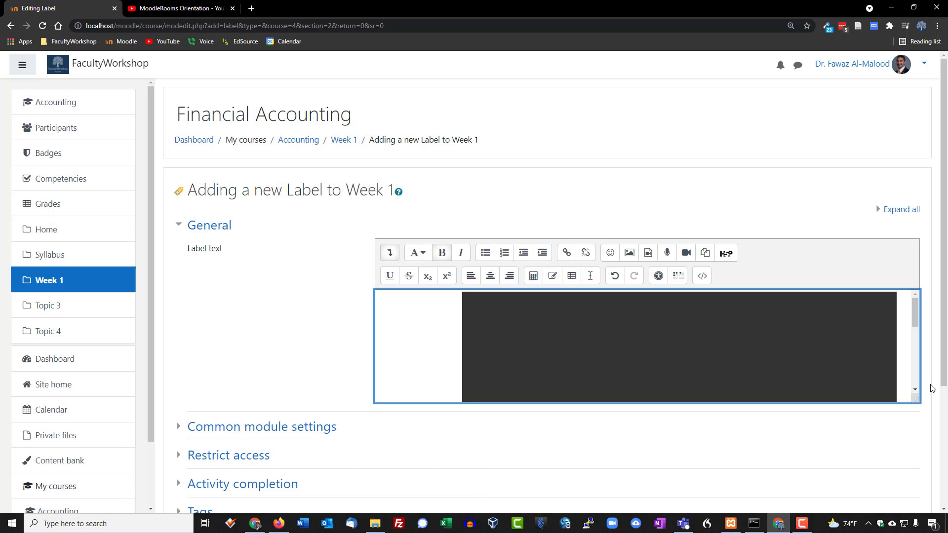
mouse_move(917, 399)
mouse_down()
mouse_move(910, 521)
mouse_move(914, 407)
mouse_up()
scroll(618, 123, down, 3)
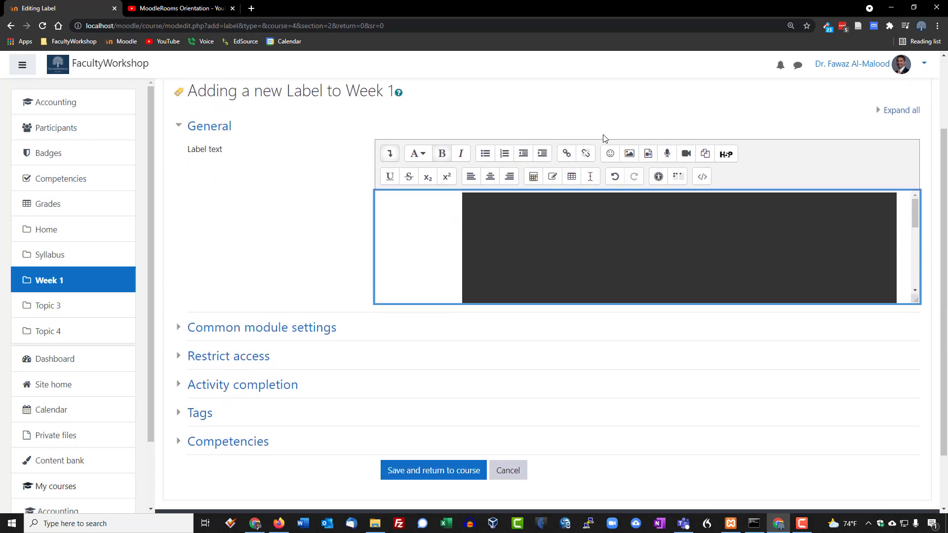
Step: Save the label, then test-play, pause and clear suggestions on the embedded video
click(434, 421)
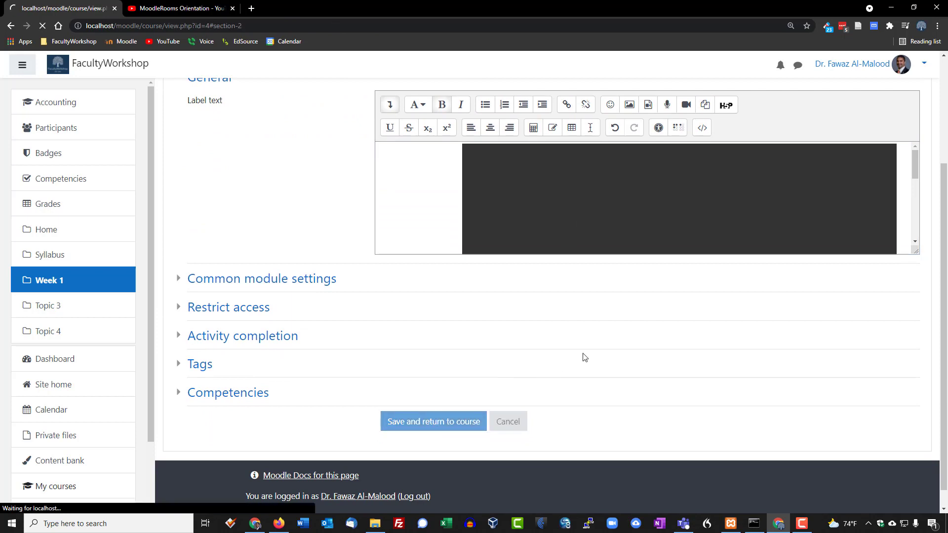
scroll(584, 356, down, 3)
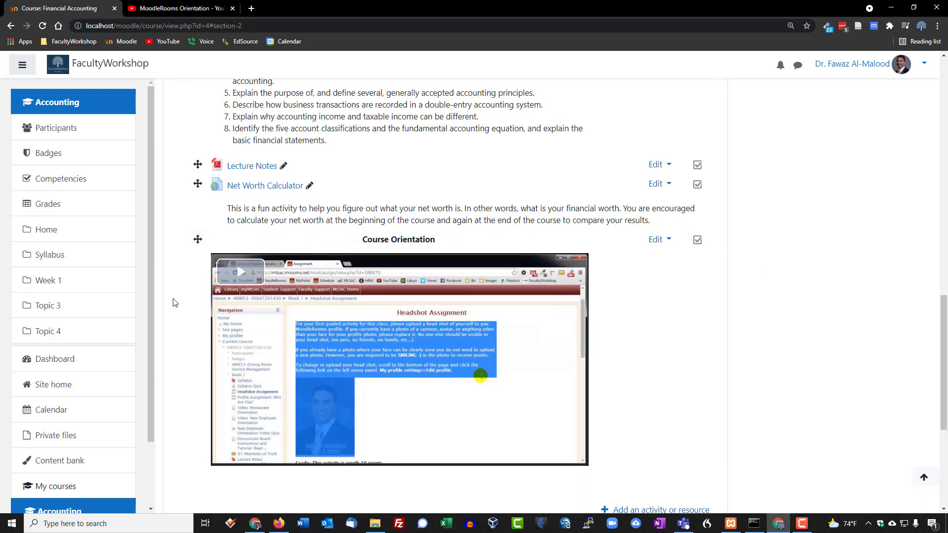
click(234, 275)
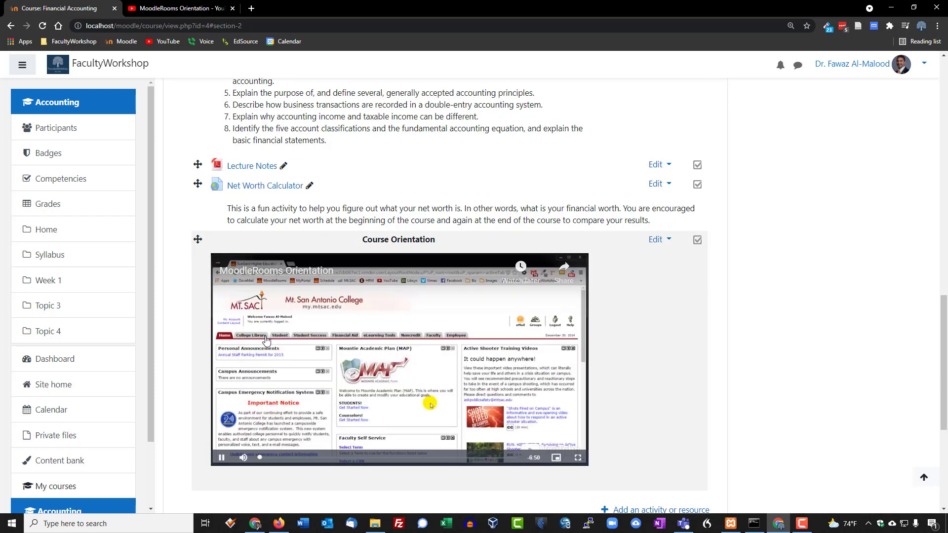
click(221, 457)
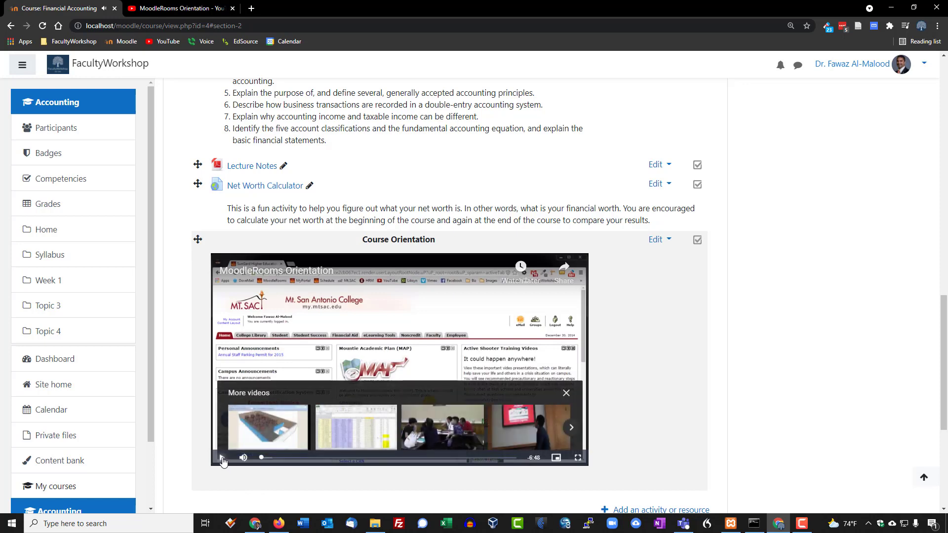
click(566, 393)
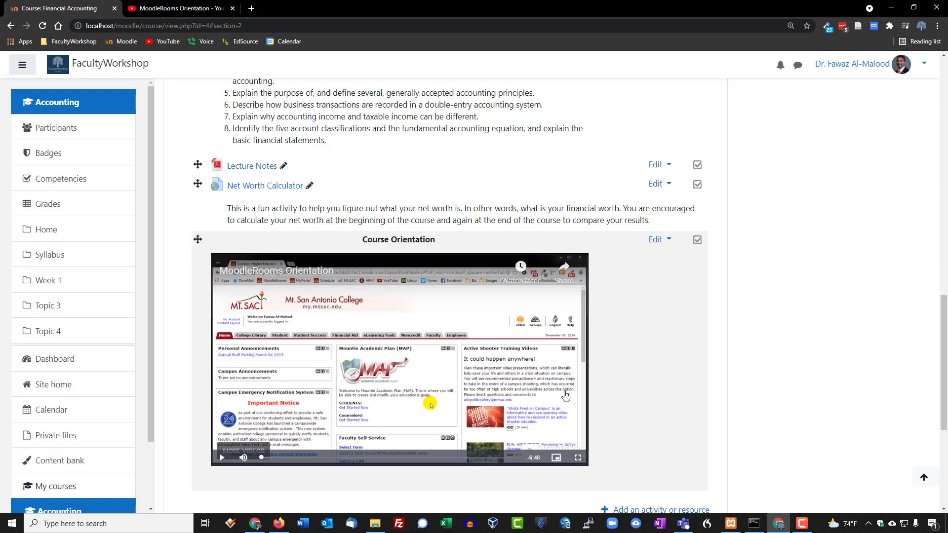
scroll(430, 336, up, 2)
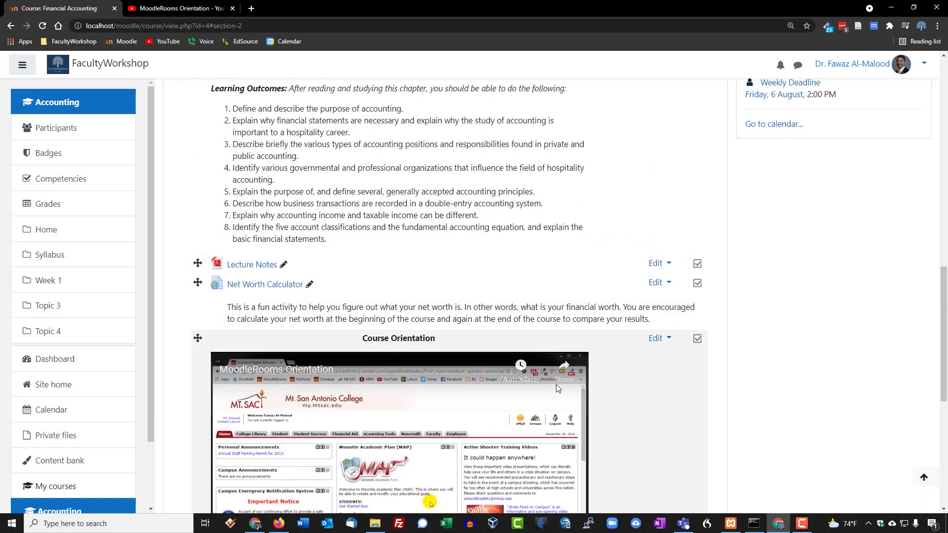
Step: Delete the Course Orientation label from Week 1 and confirm the removal
scroll(560, 335, down, 1)
scroll(570, 316, down, 1)
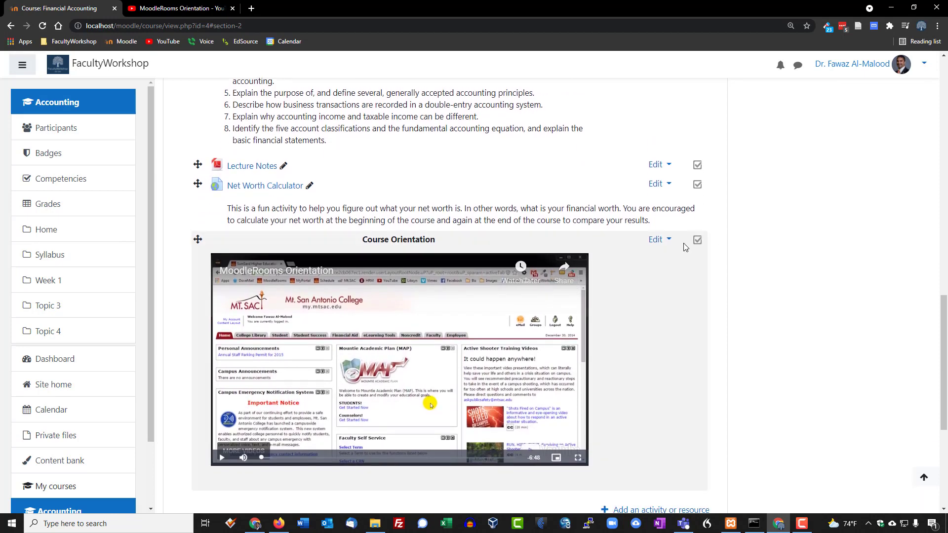
click(667, 241)
click(626, 340)
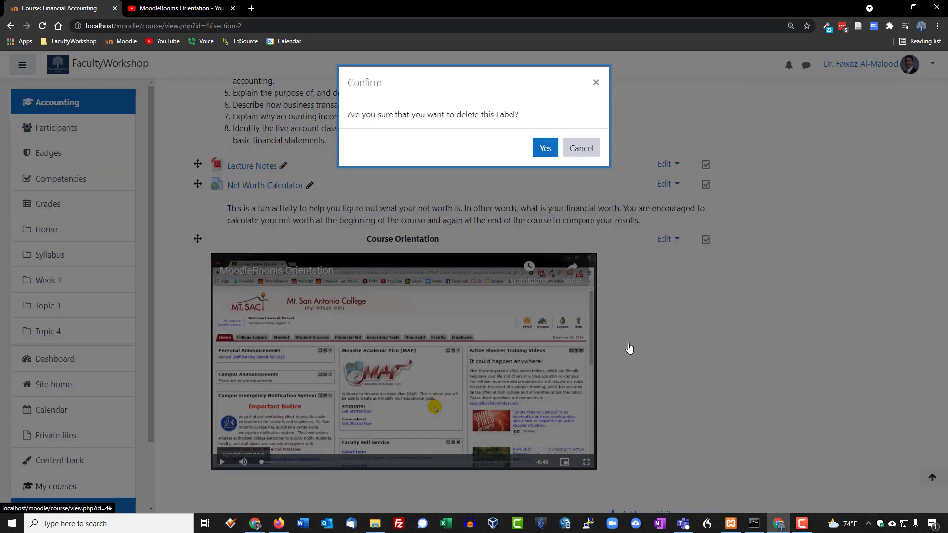
click(545, 148)
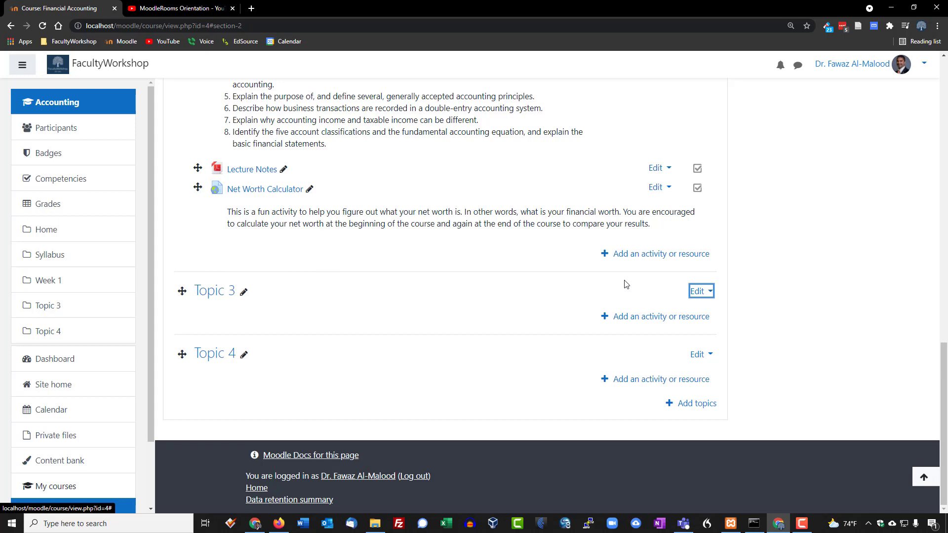
Step: Add a new Page resource to Week 1 named 'Video: Course Orientation'
click(664, 255)
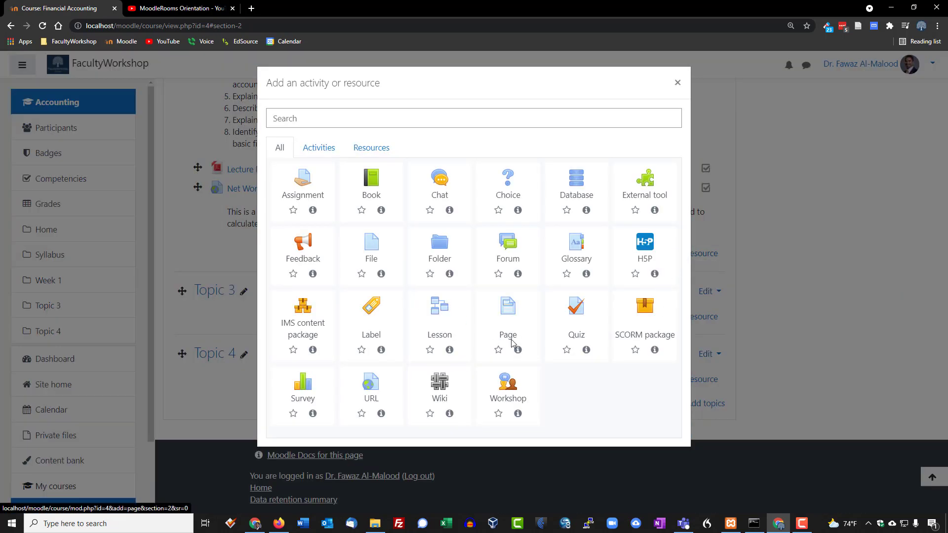
click(511, 314)
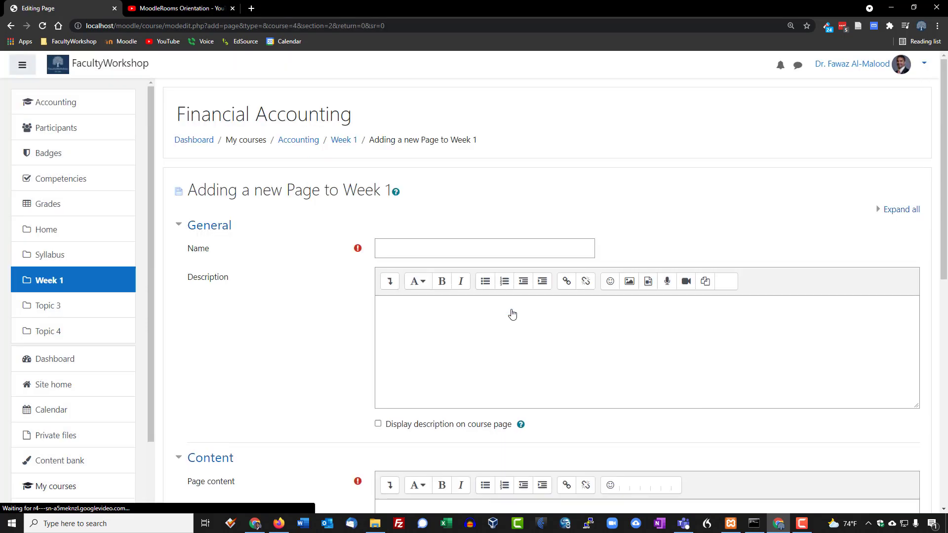
click(410, 248)
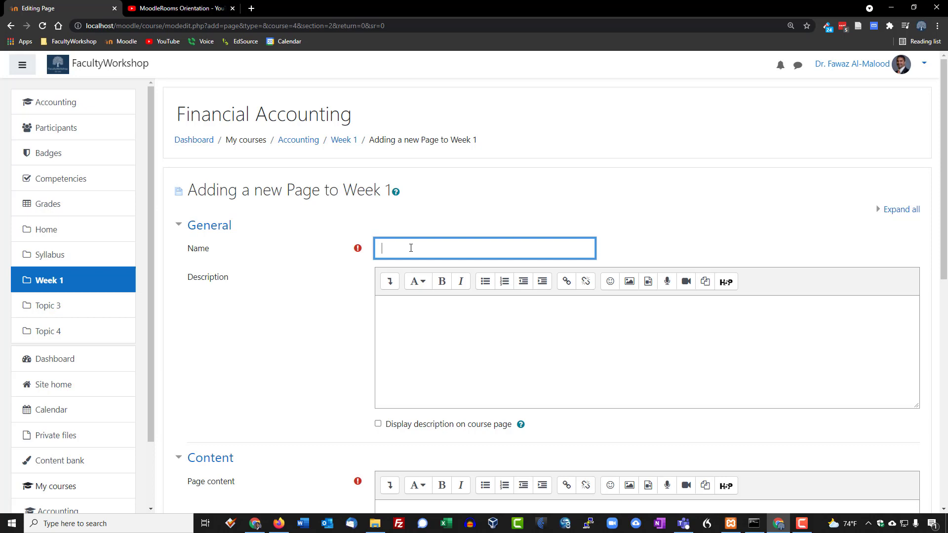
text(Video: Course Orientation)
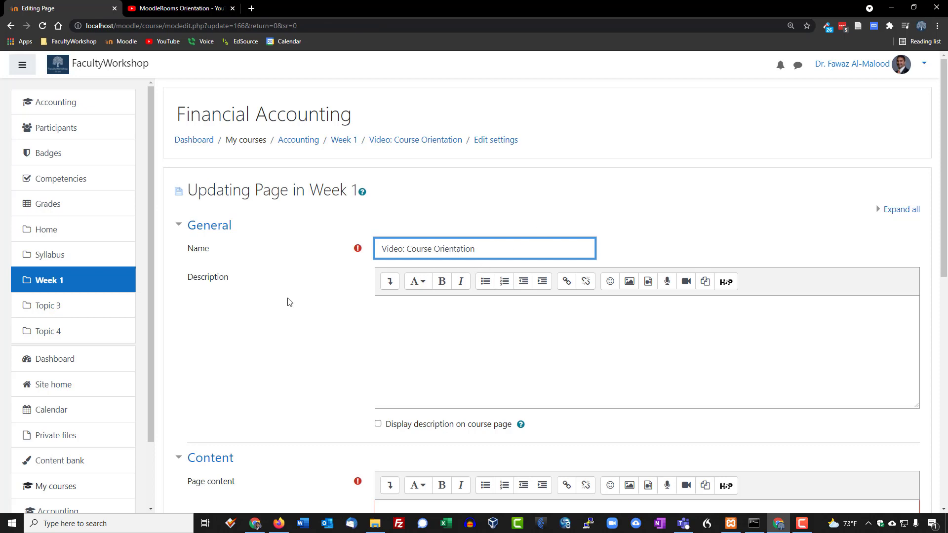
Step: Type 'Course Orientation' into Page content, fix the typo, and make it bold and centred
scroll(285, 300, down, 3)
drag(243, 338, 201, 333)
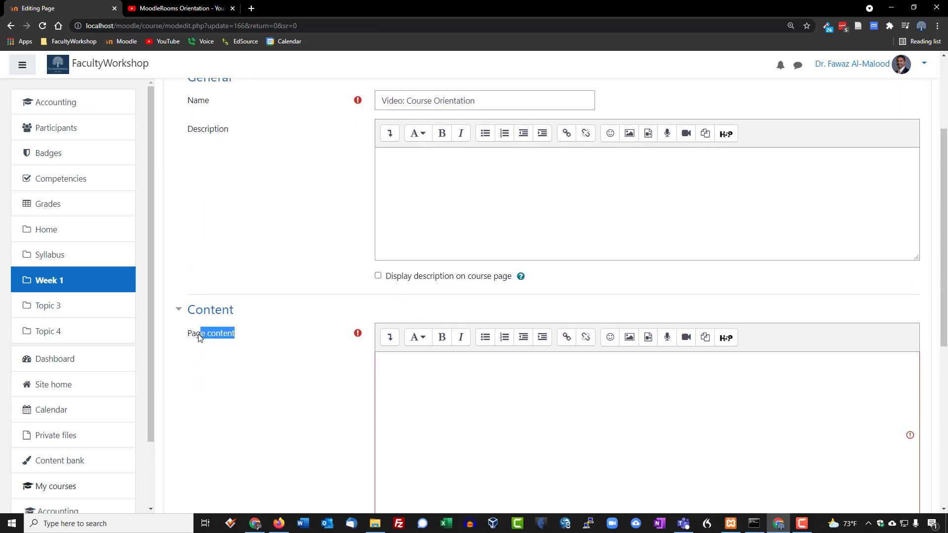
click(194, 332)
click(390, 337)
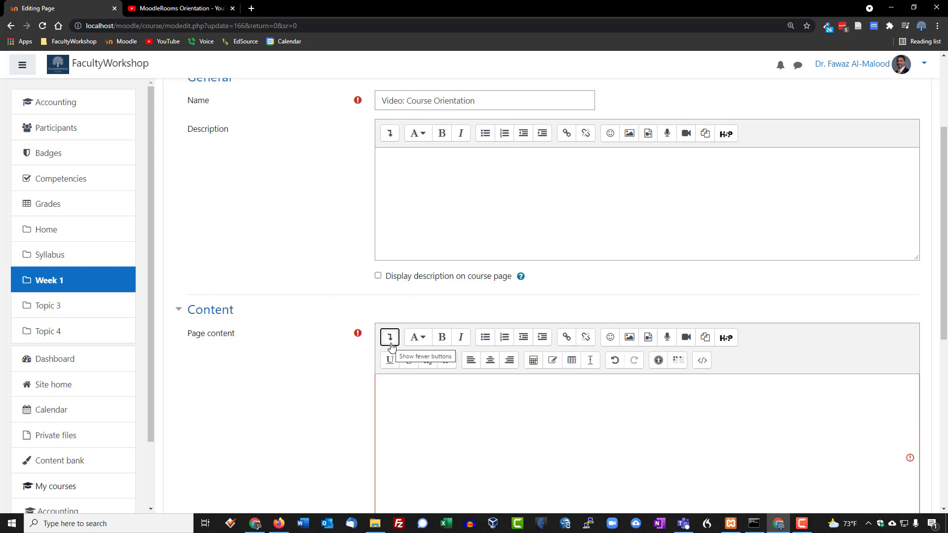
click(466, 386)
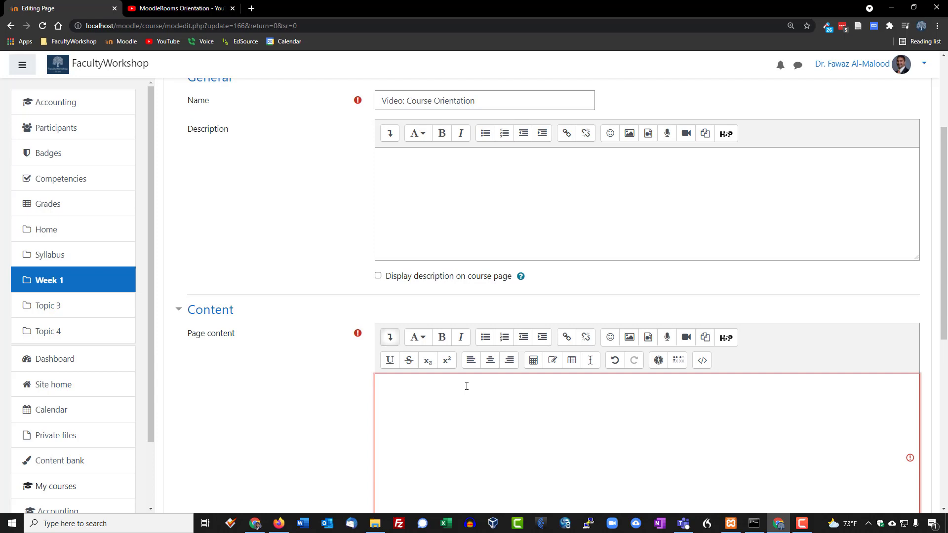
text(CO)
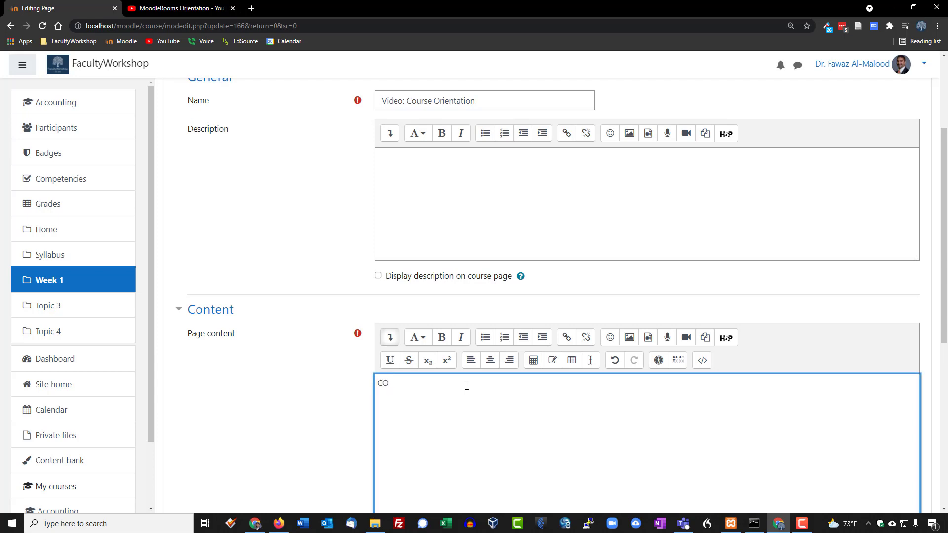
text(uCourse Orientation)
key(Home)
key(Delete)
key(shift+End)
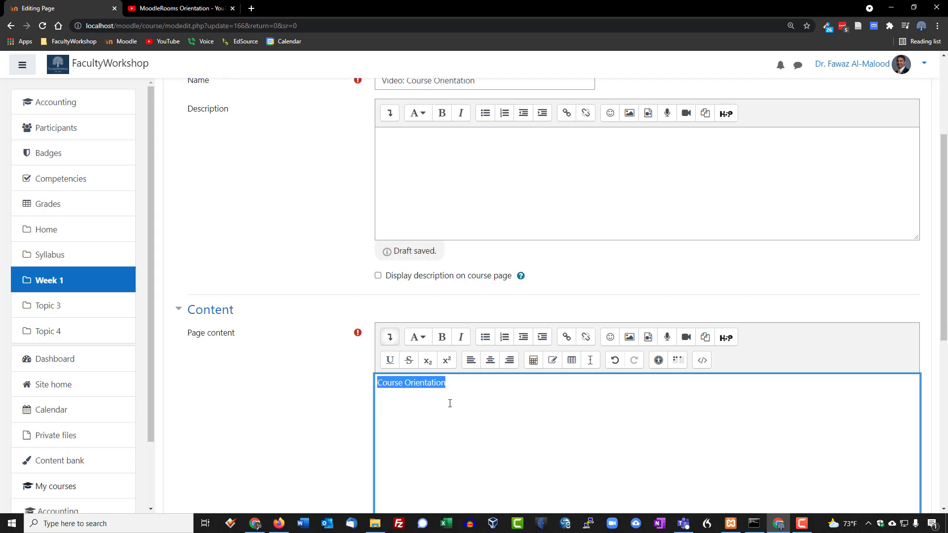
click(442, 336)
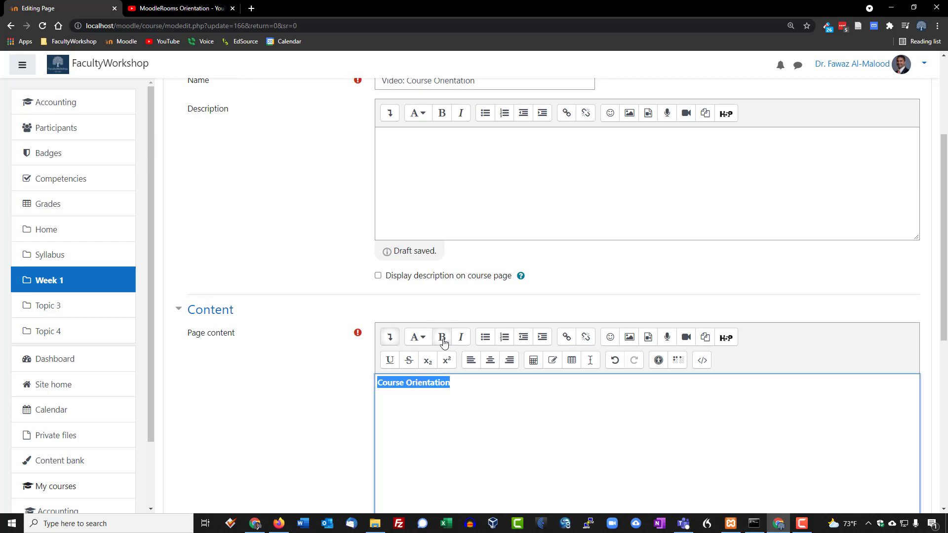
click(490, 360)
click(699, 380)
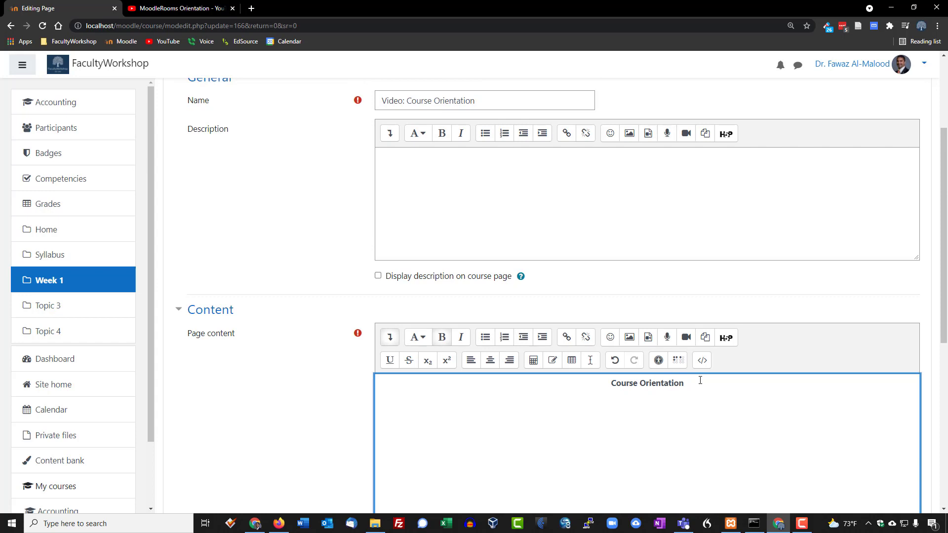
Step: Open Insert media's Video tab and fill in the youtu.be YouTube link as the source
click(654, 345)
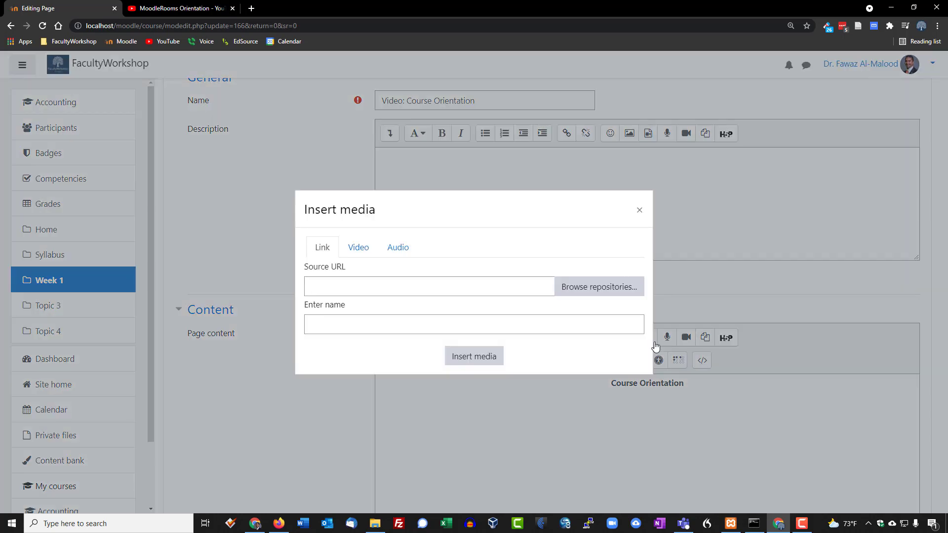
click(363, 251)
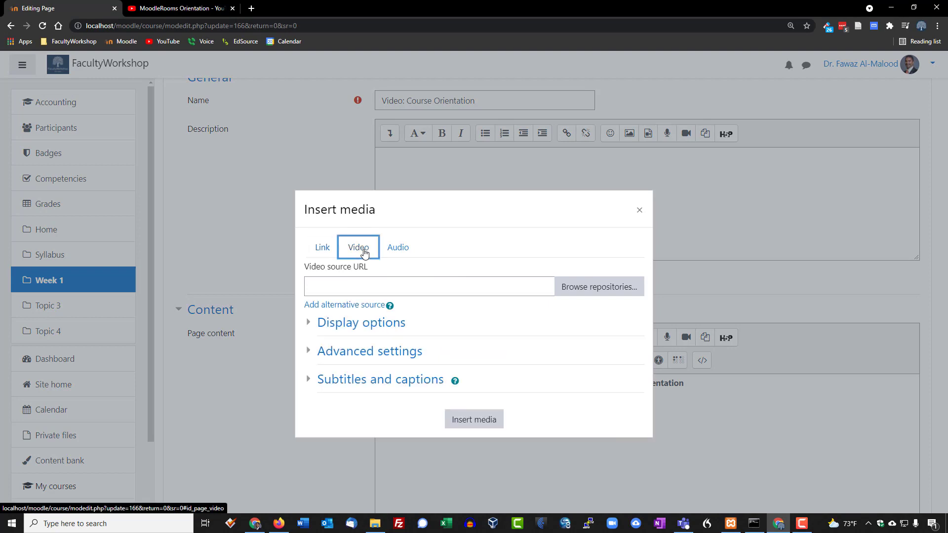
click(353, 285)
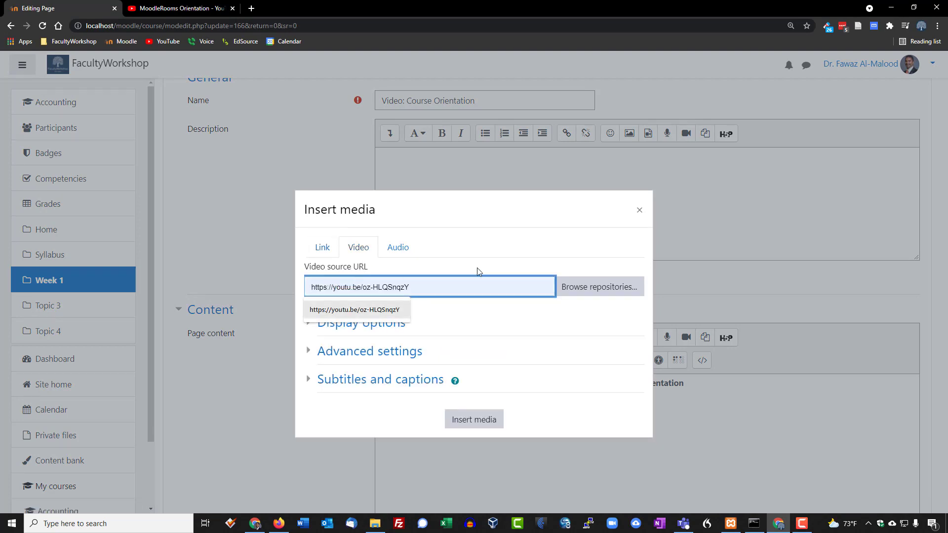
click(507, 264)
click(442, 284)
key(Down)
key(Return)
Step: Set the video size to 800 × 600 and insert it below the heading
click(374, 326)
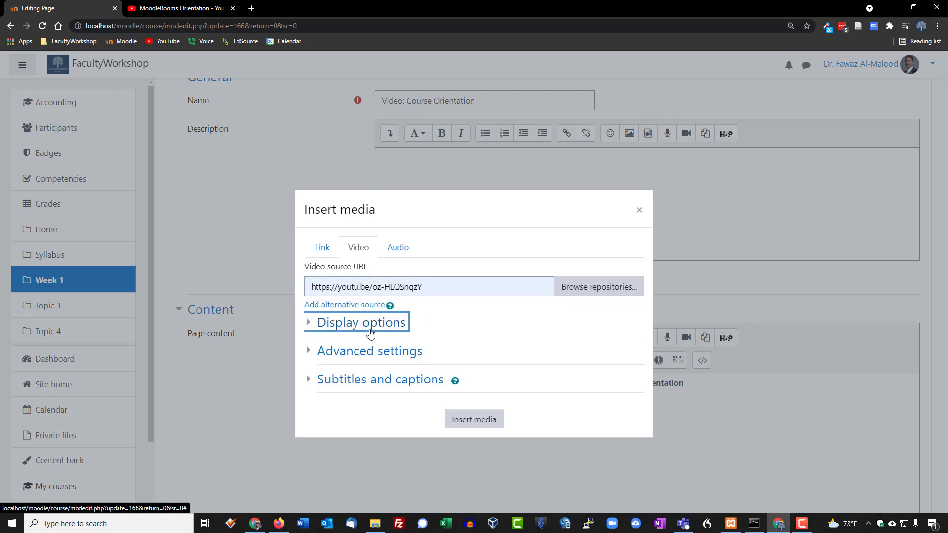
click(368, 330)
click(331, 398)
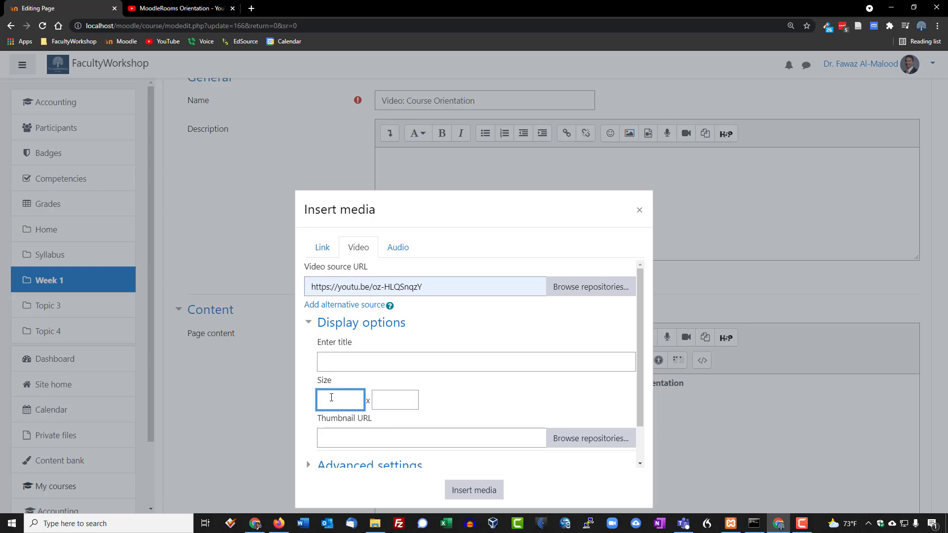
text(800)
key(Tab)
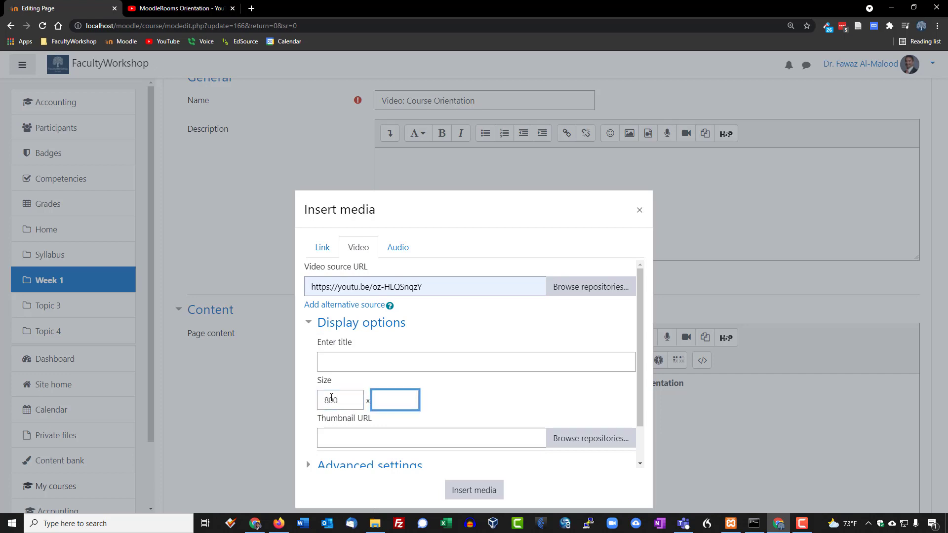
text(600)
click(483, 401)
scroll(508, 370, down, 1)
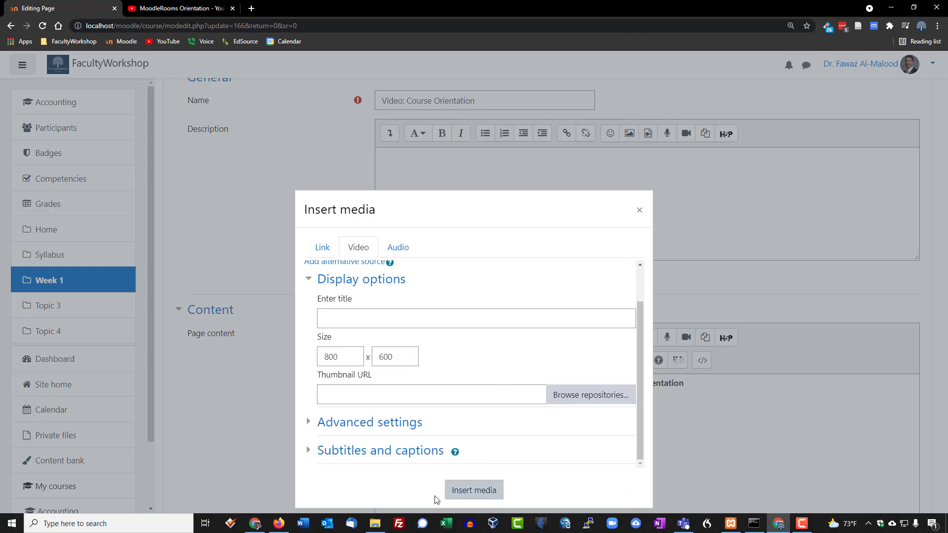
click(474, 494)
scroll(746, 321, down, 4)
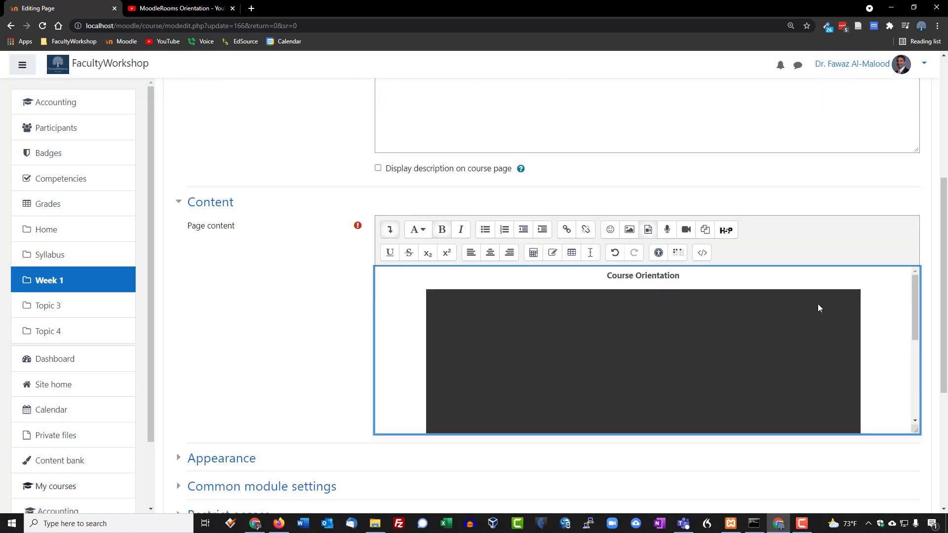
scroll(558, 345, down, 3)
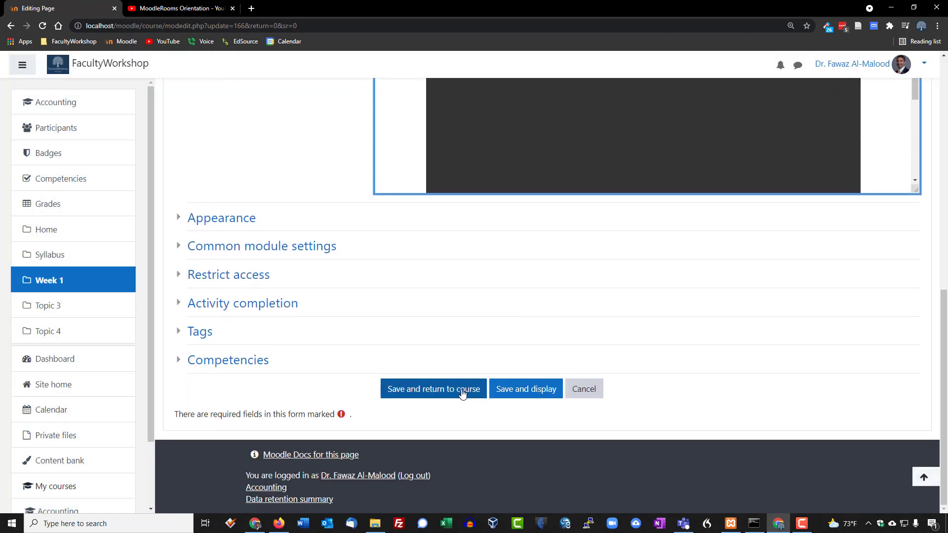
Step: Save the page and return to the course, locating Video: Course Orientation under Week 1
click(462, 390)
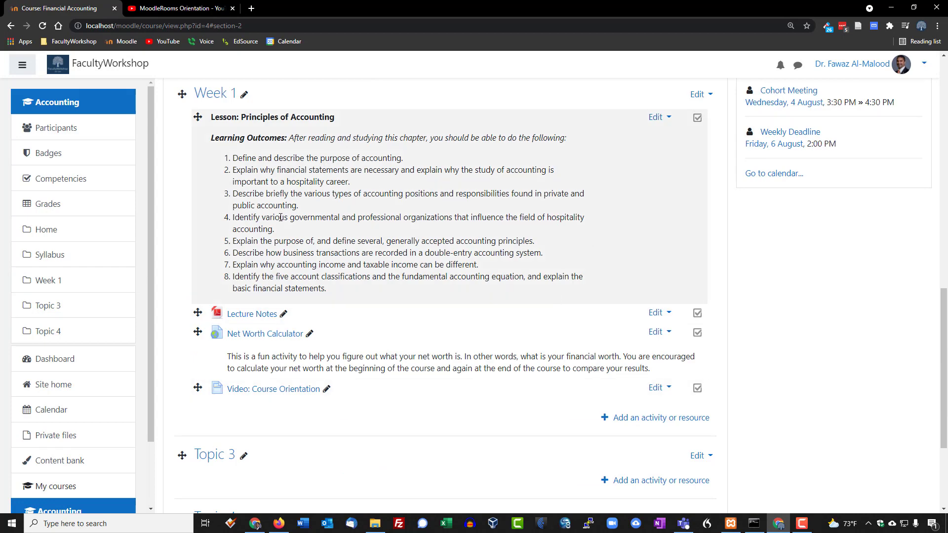
scroll(534, 378, up, 5)
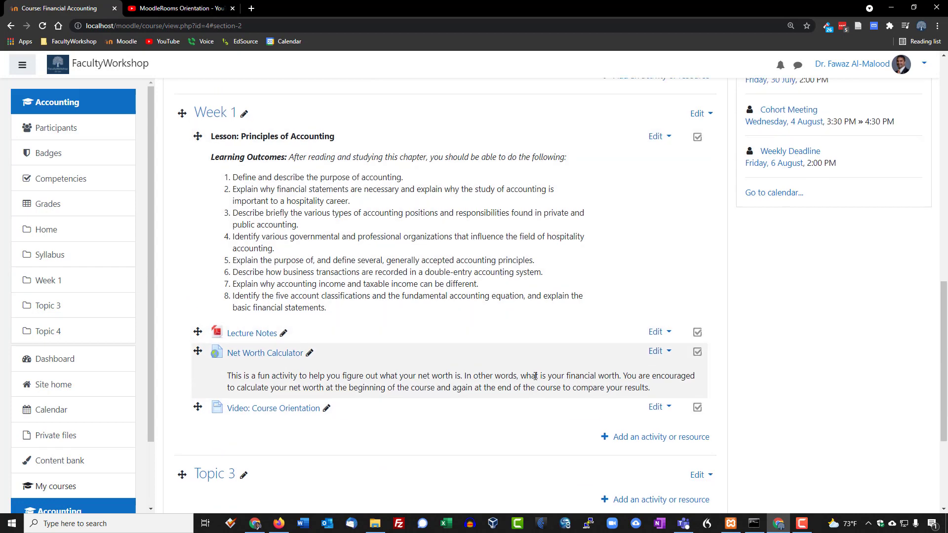
scroll(535, 377, up, 2)
scroll(535, 376, down, 8)
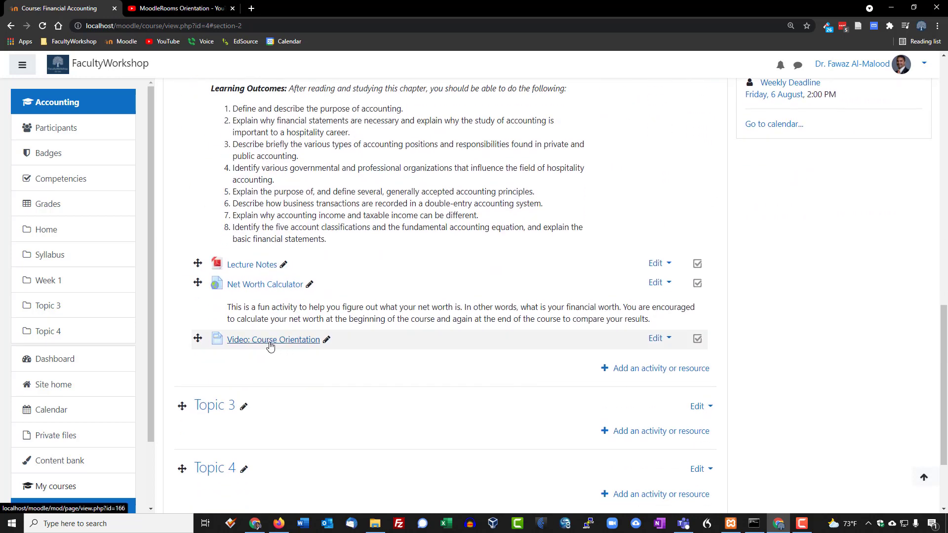
Step: Open the Video: Course Orientation page and test the embedded video by playing and pausing it
click(281, 341)
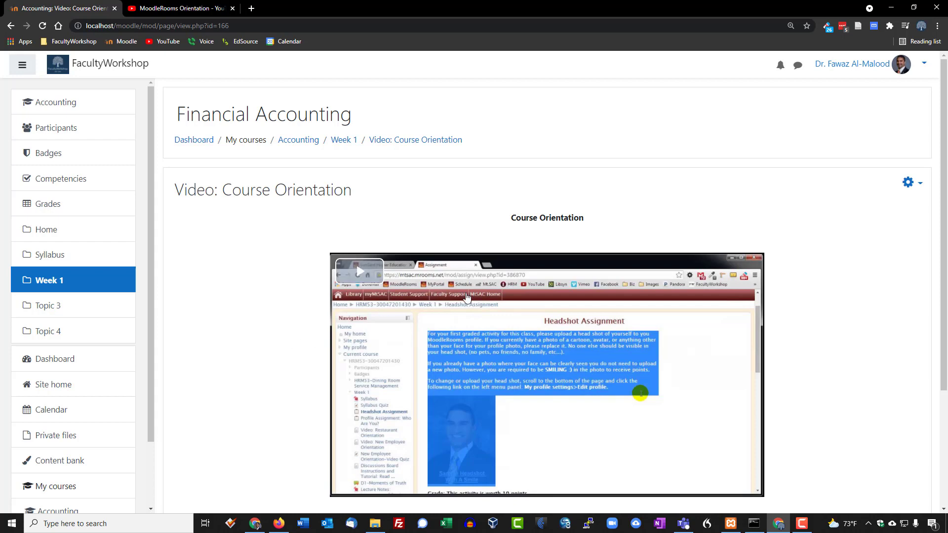
scroll(467, 298, down, 2)
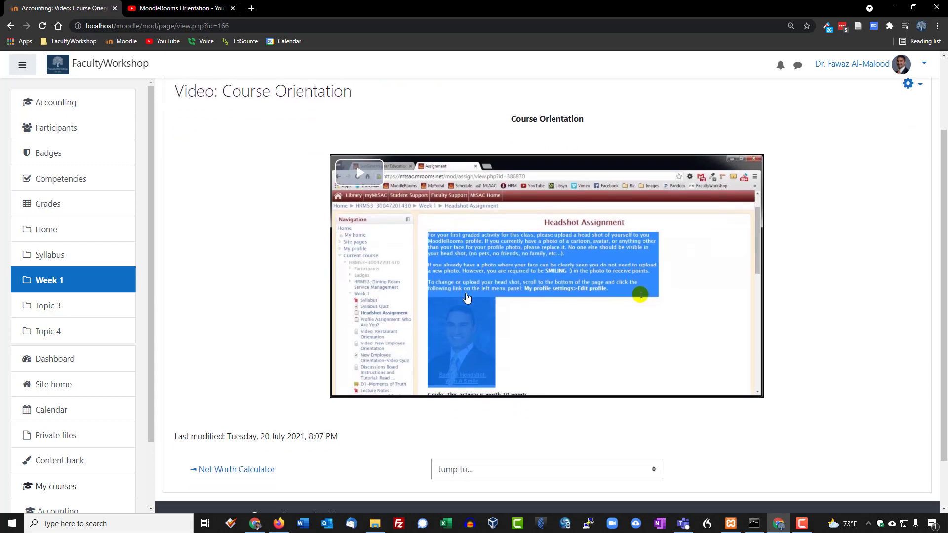
click(354, 177)
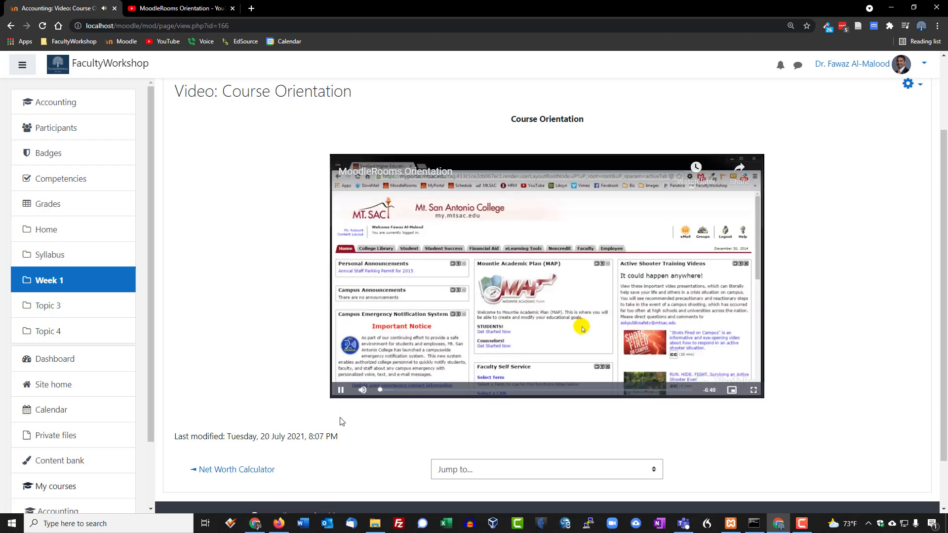
click(340, 390)
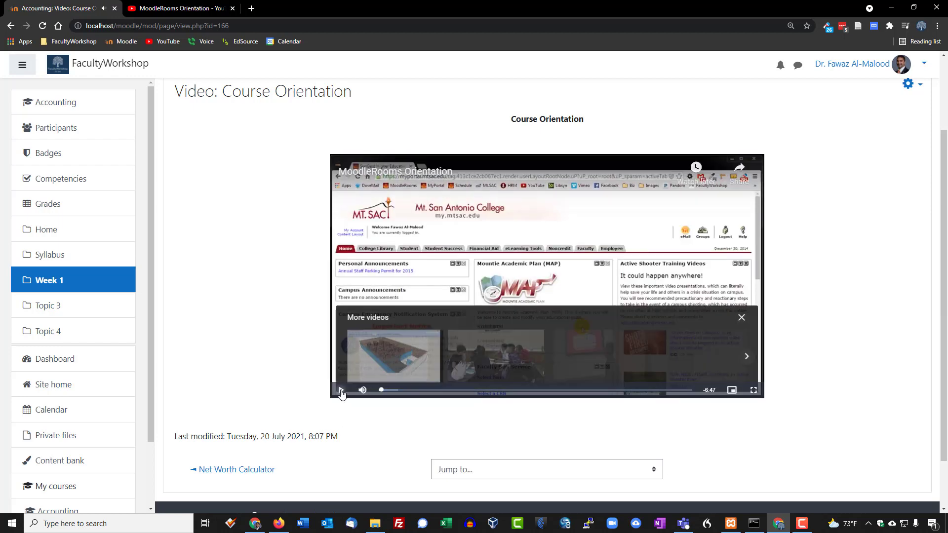